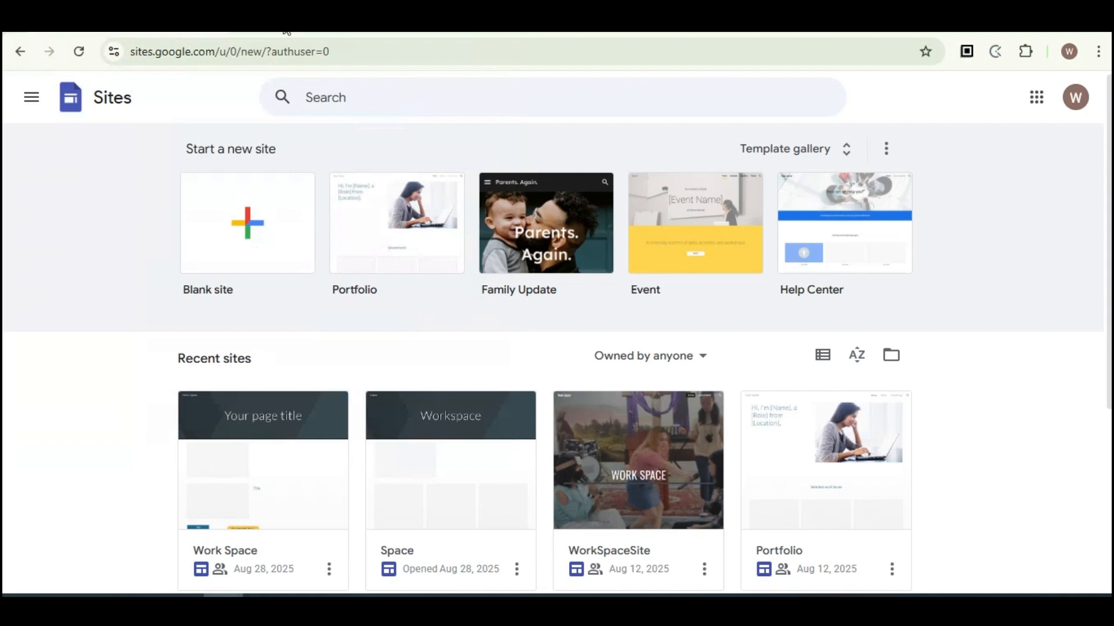
Step: Start a new blank site
left_click_drag(130, 51, 217, 65)
left_click(902, 103)
left_click(239, 228)
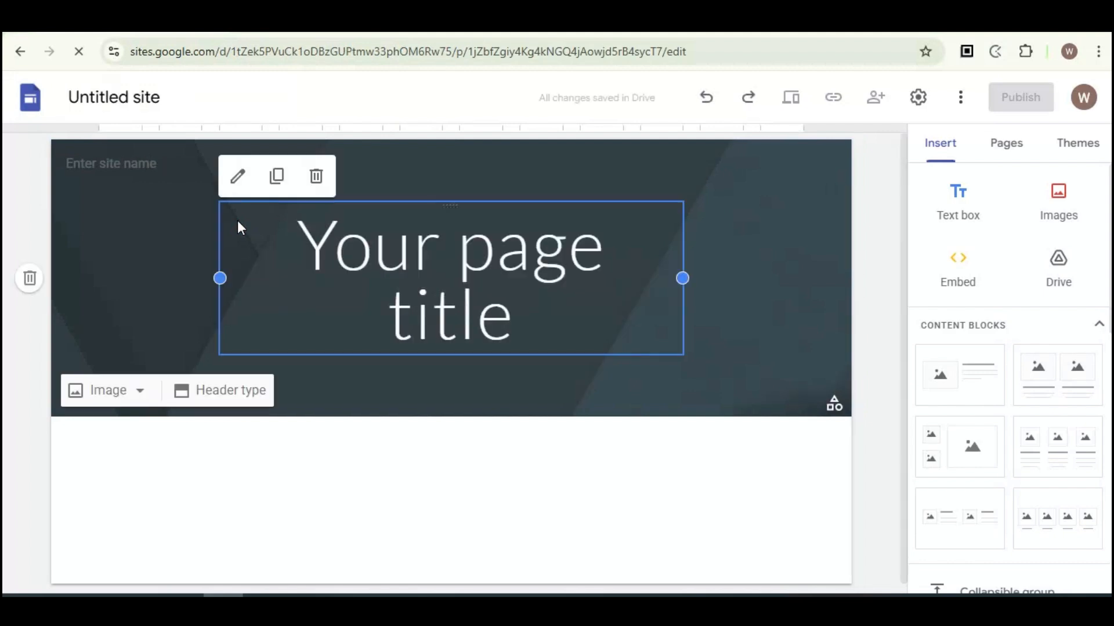
Step: Rename the site as WorkSpace Portfolio
left_click(106, 98)
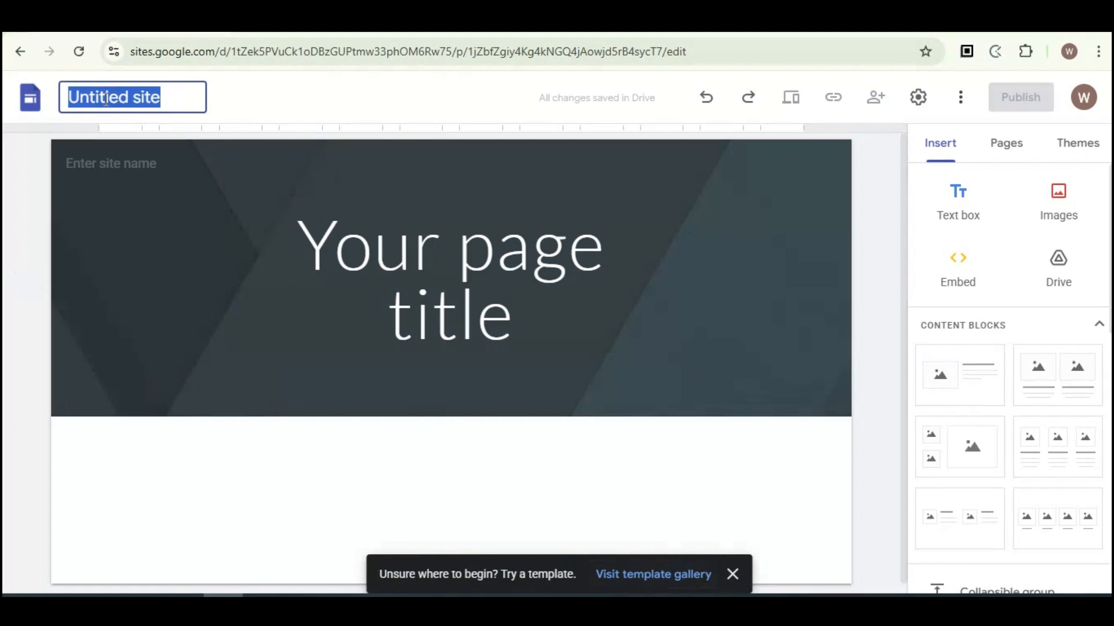
type("WorkSpace")
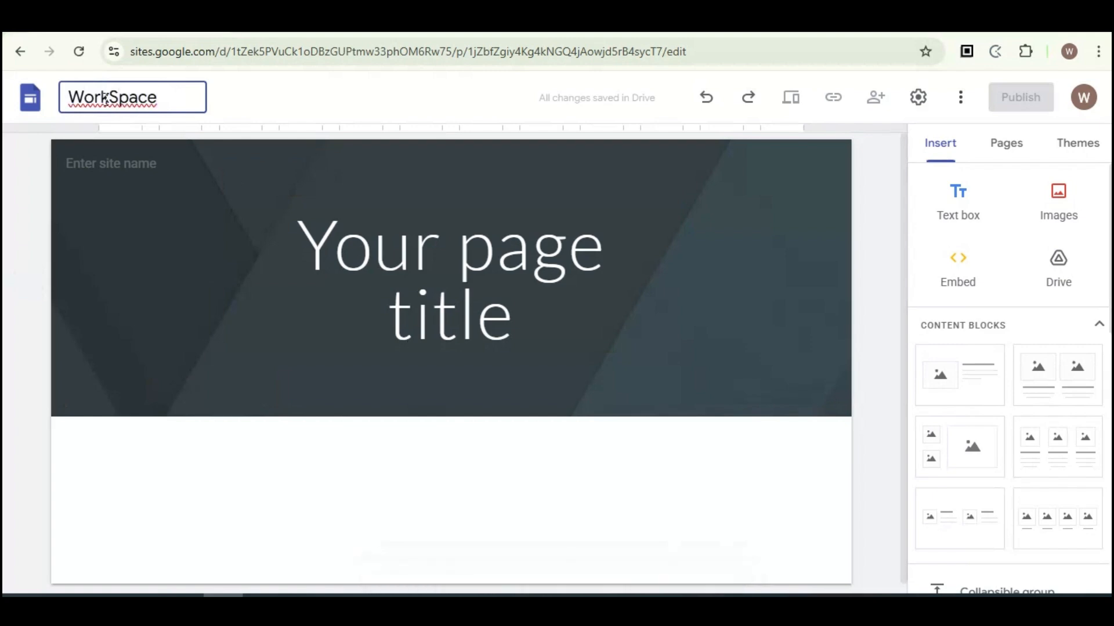
type(" Portfolio")
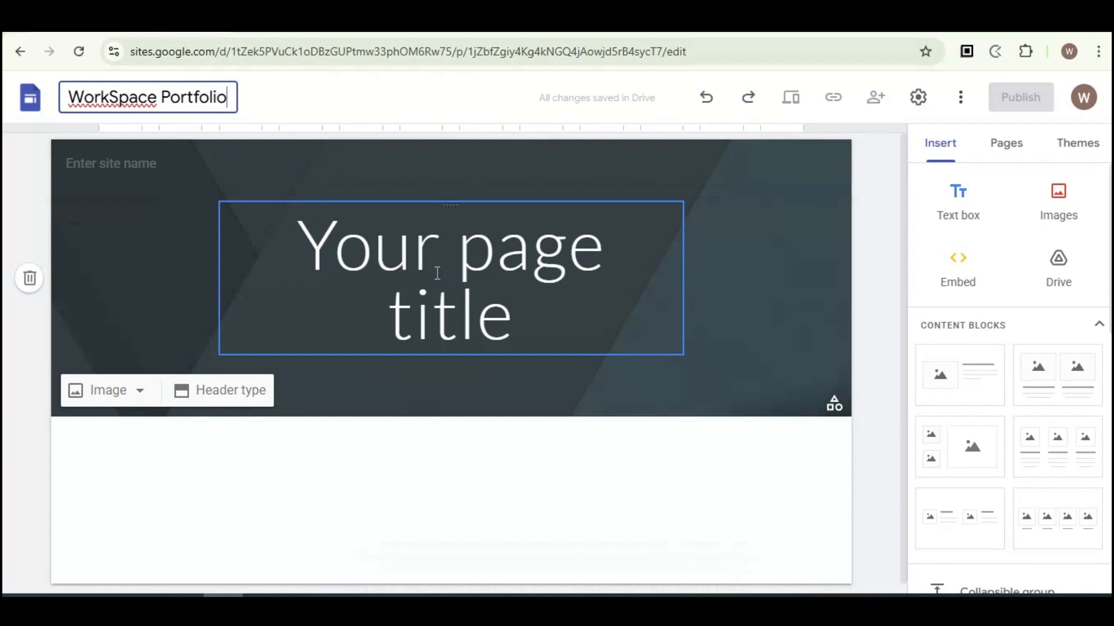
Step: Replace the page title text with My e-Portfolio
left_click_drag(314, 249, 549, 308)
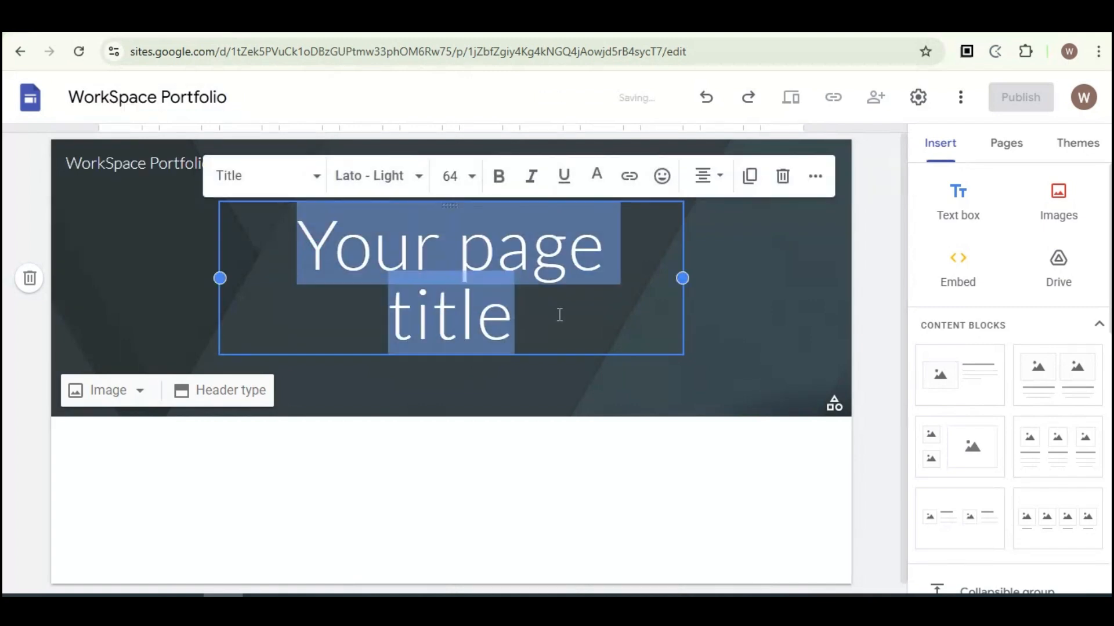
type("My ")
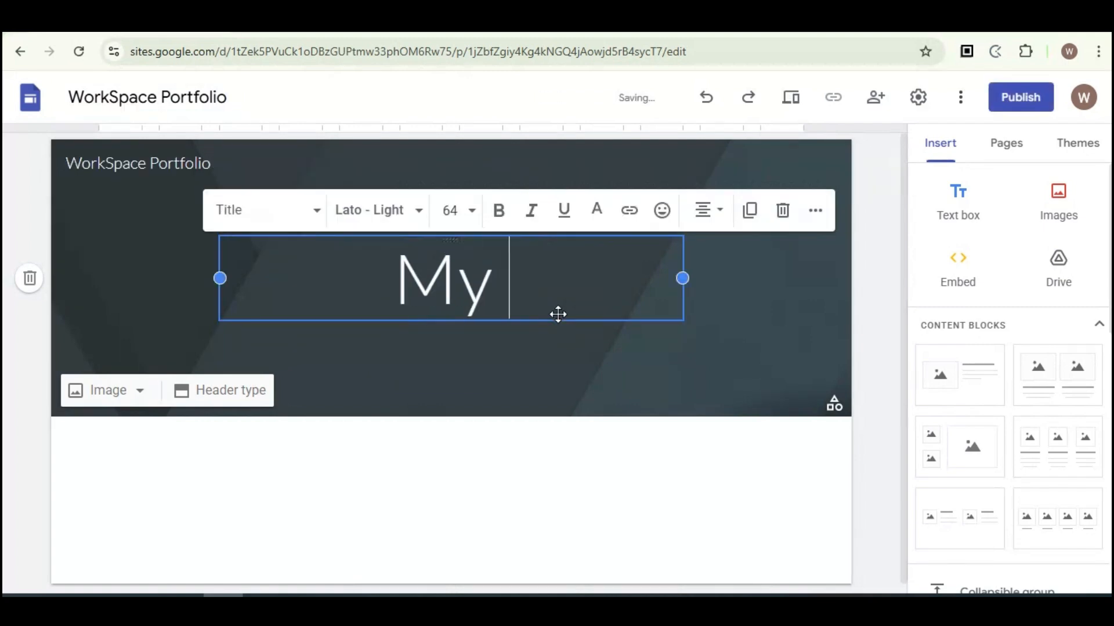
type("e-Po")
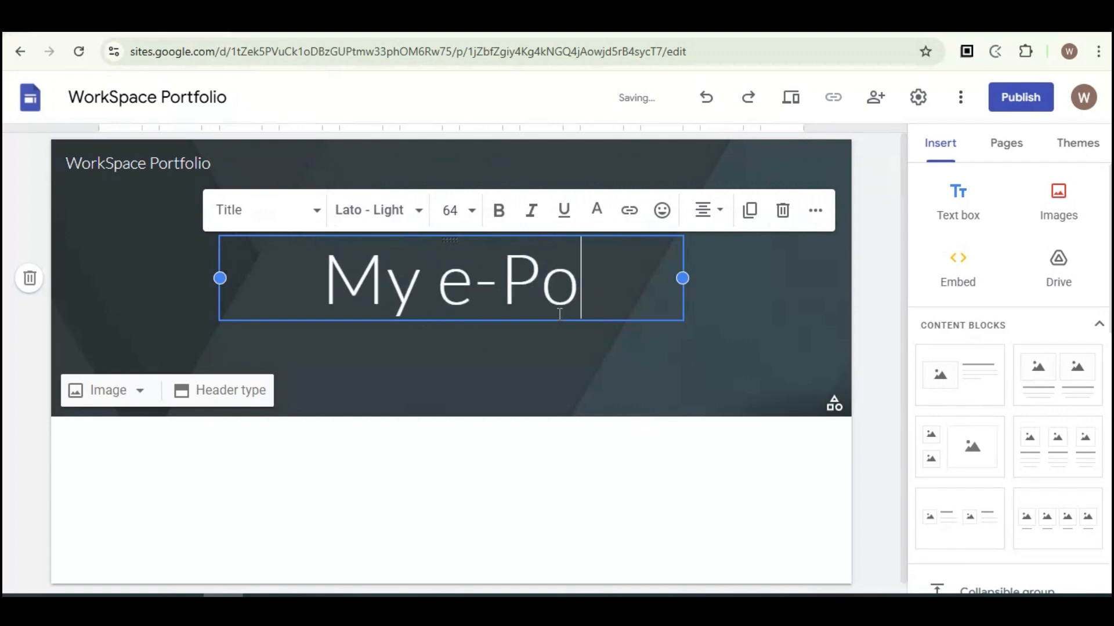
type("rtfolio")
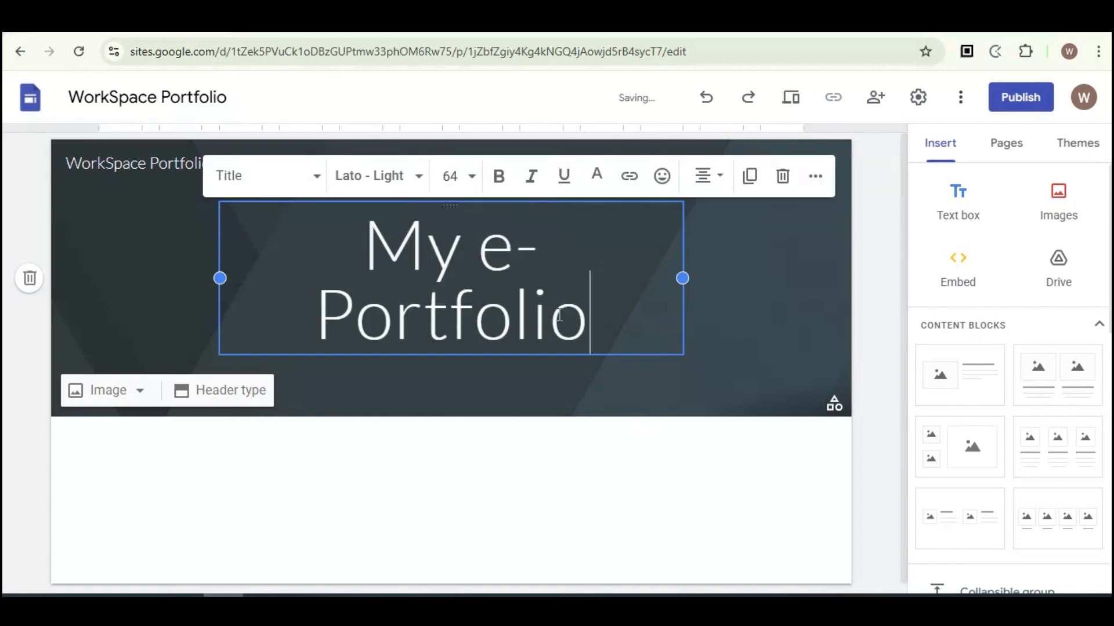
left_click(169, 238)
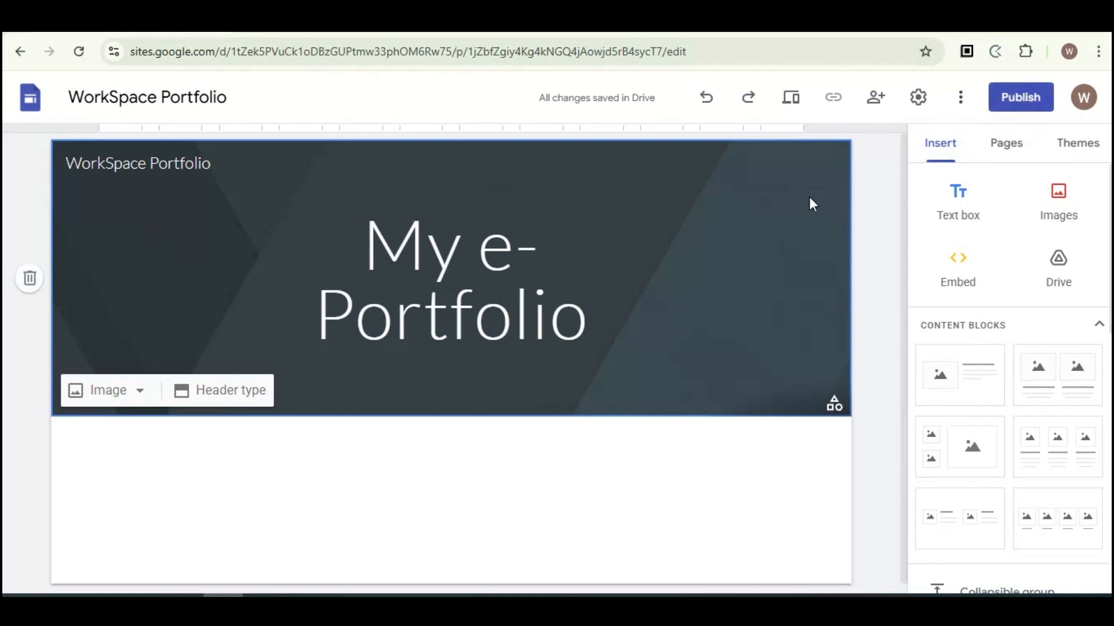
Step: Publish the site to the web address workspace03portfolio
left_click(1028, 102)
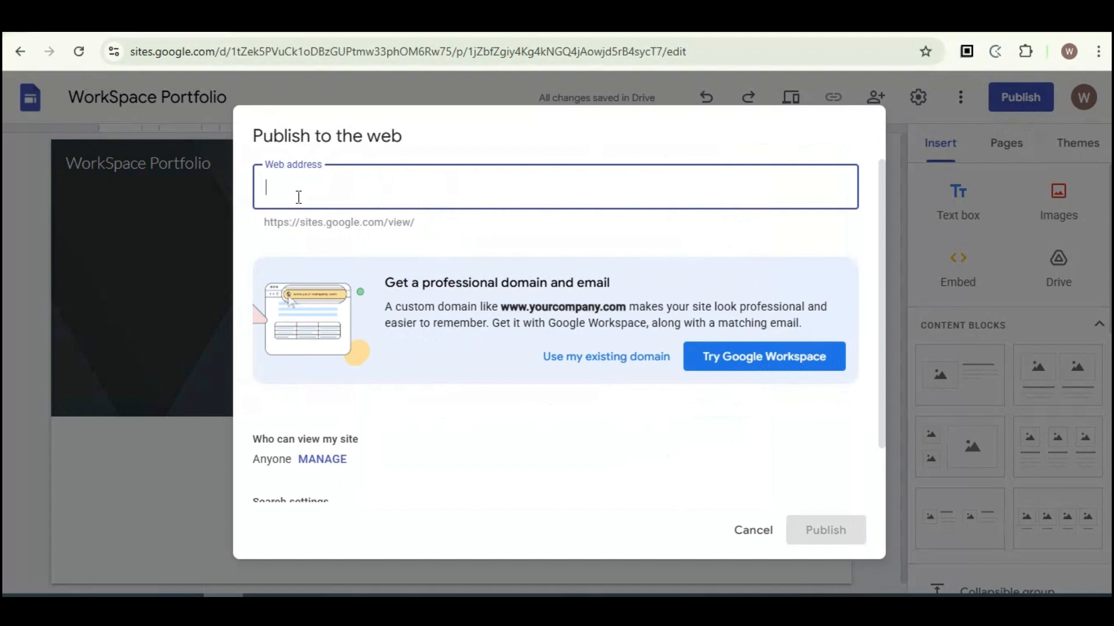
type("workspace")
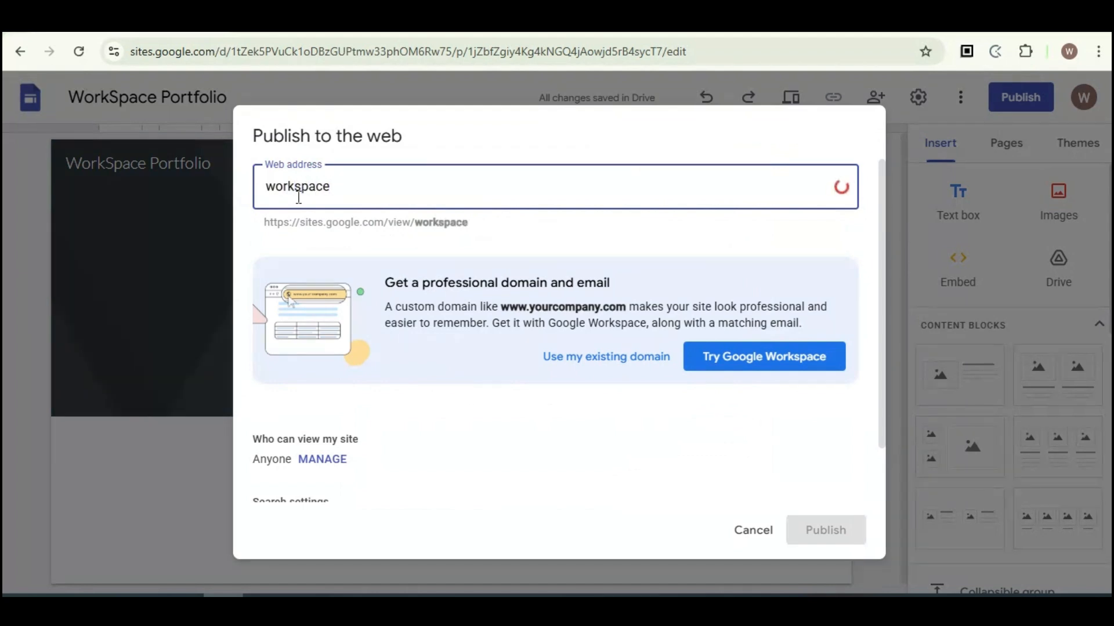
type("portfolio")
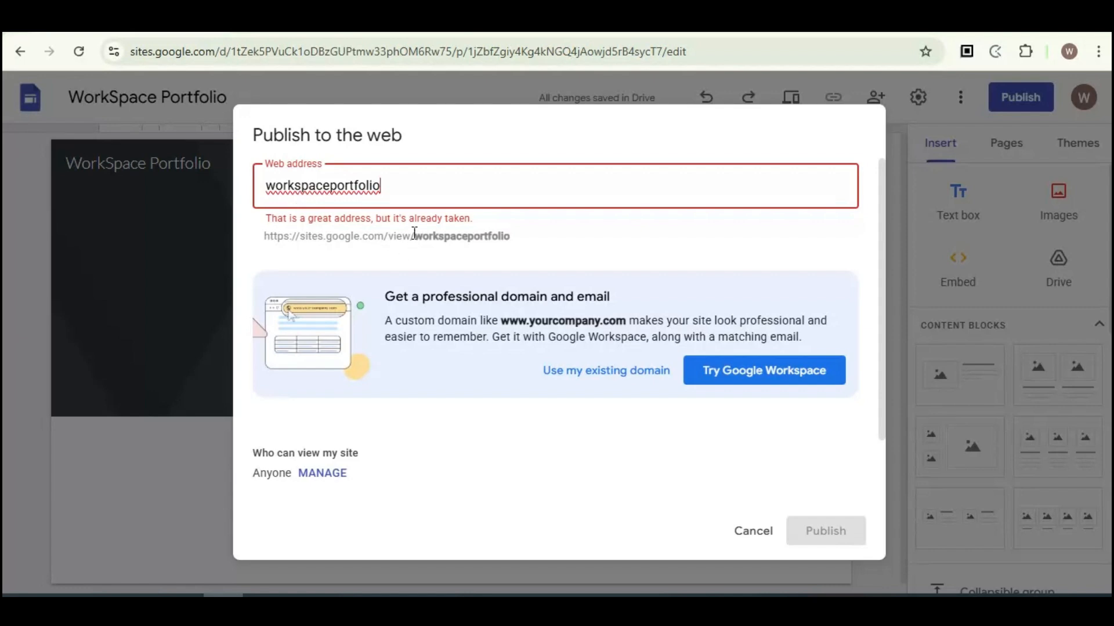
left_click(331, 186)
type("03")
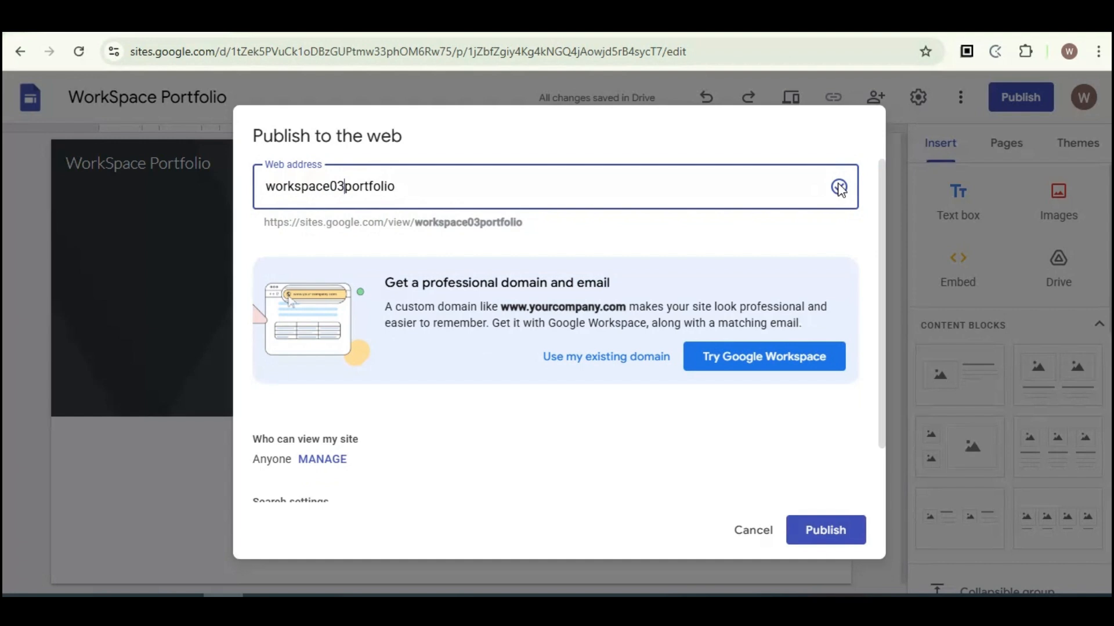
left_click(825, 530)
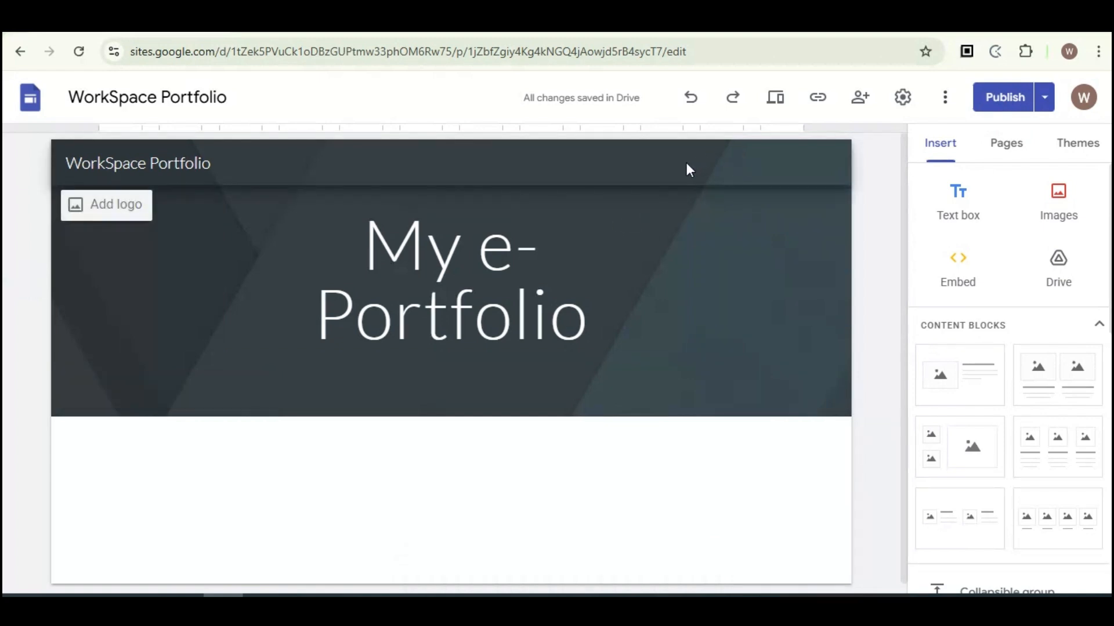
Step: Add a new page named Vision to the site
left_click(1011, 154)
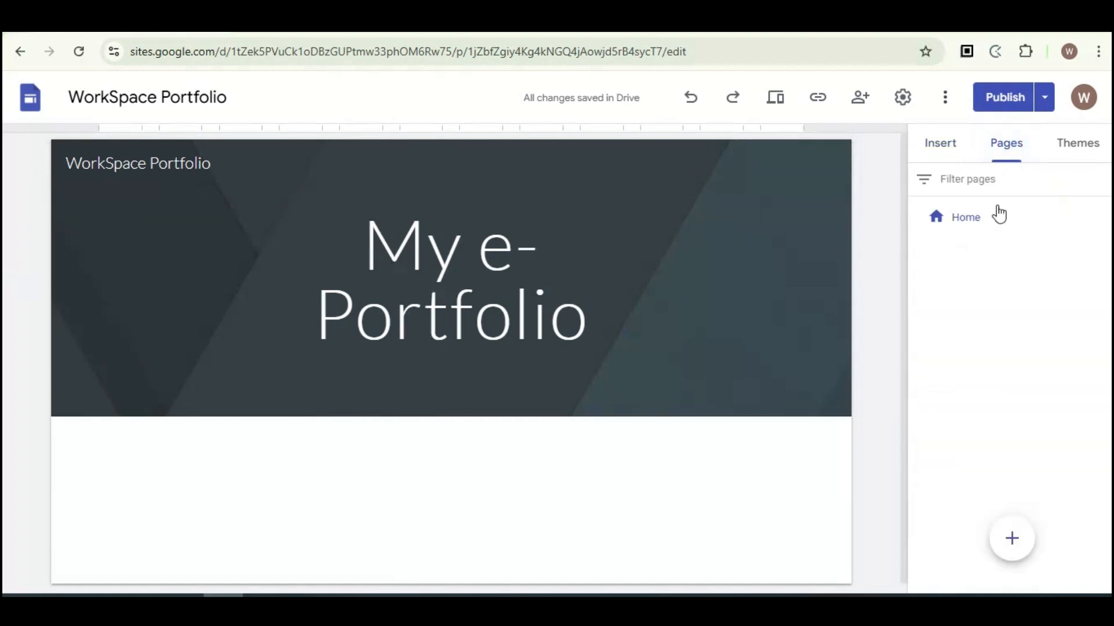
mouse_move(1000, 555)
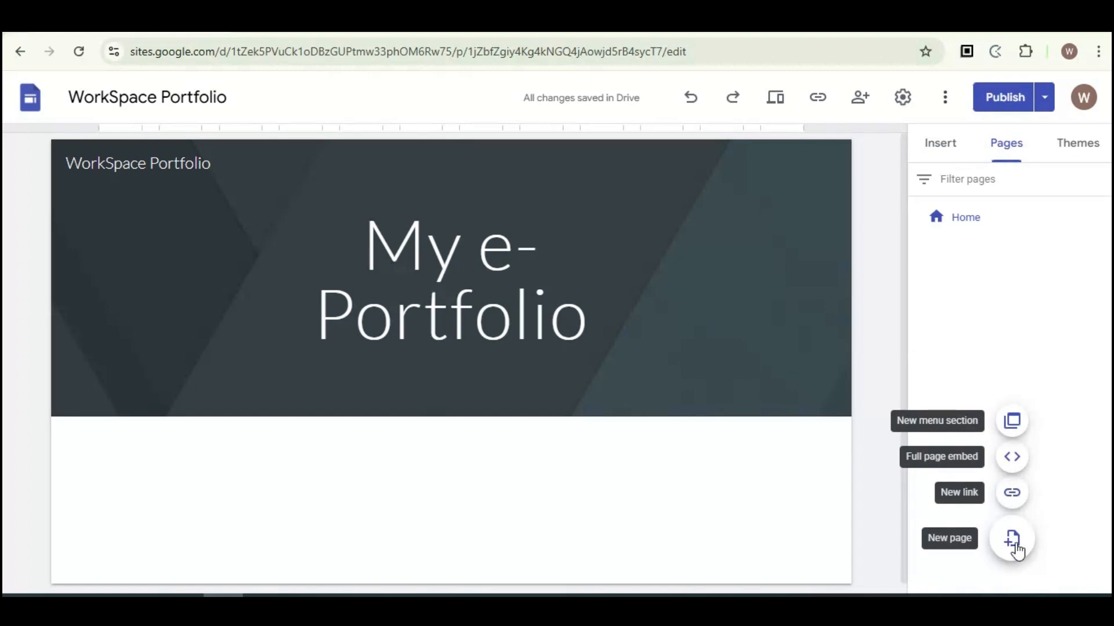
left_click(1012, 541)
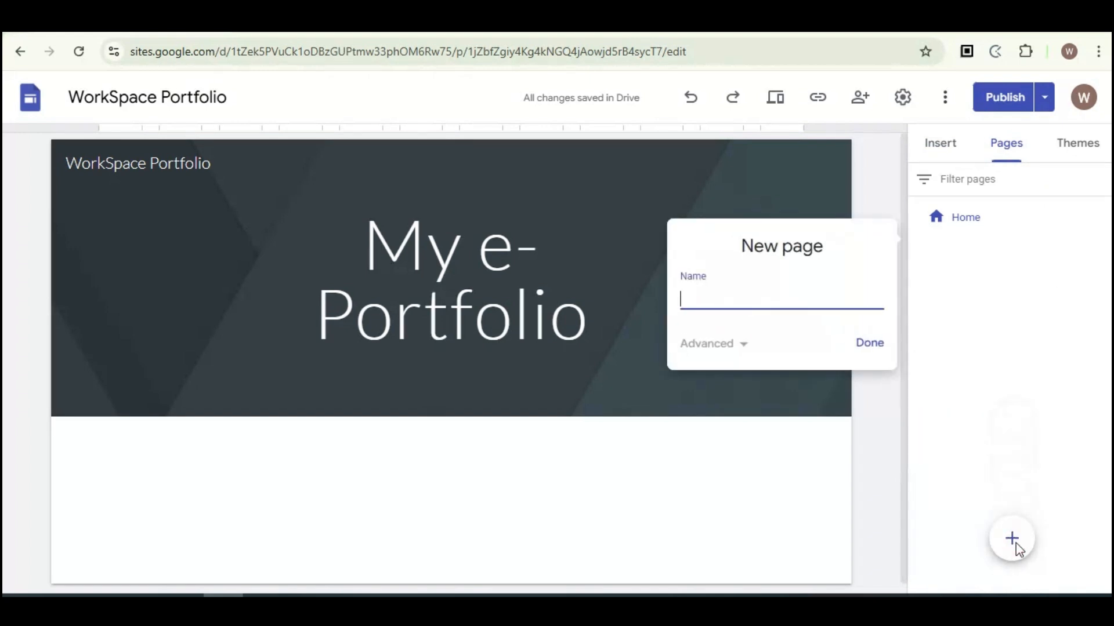
type("Vision")
left_click(870, 345)
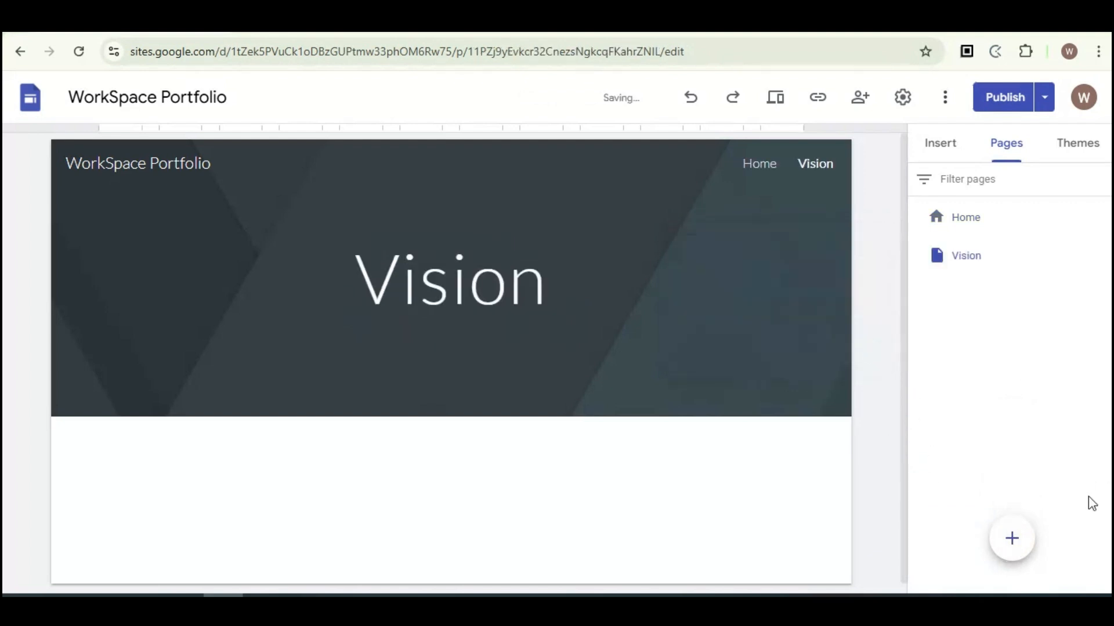
Step: Add a new page named Mission
left_click(1018, 543)
type("Mi")
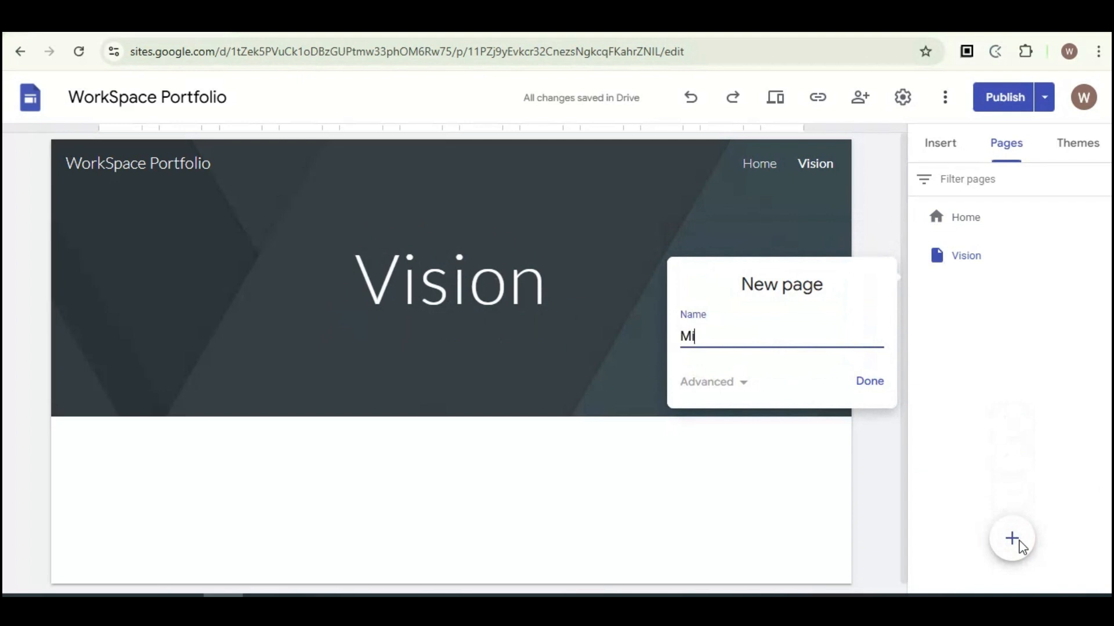
type("ssion")
left_click(868, 384)
Step: Add a new page named Resume
left_click(1015, 538)
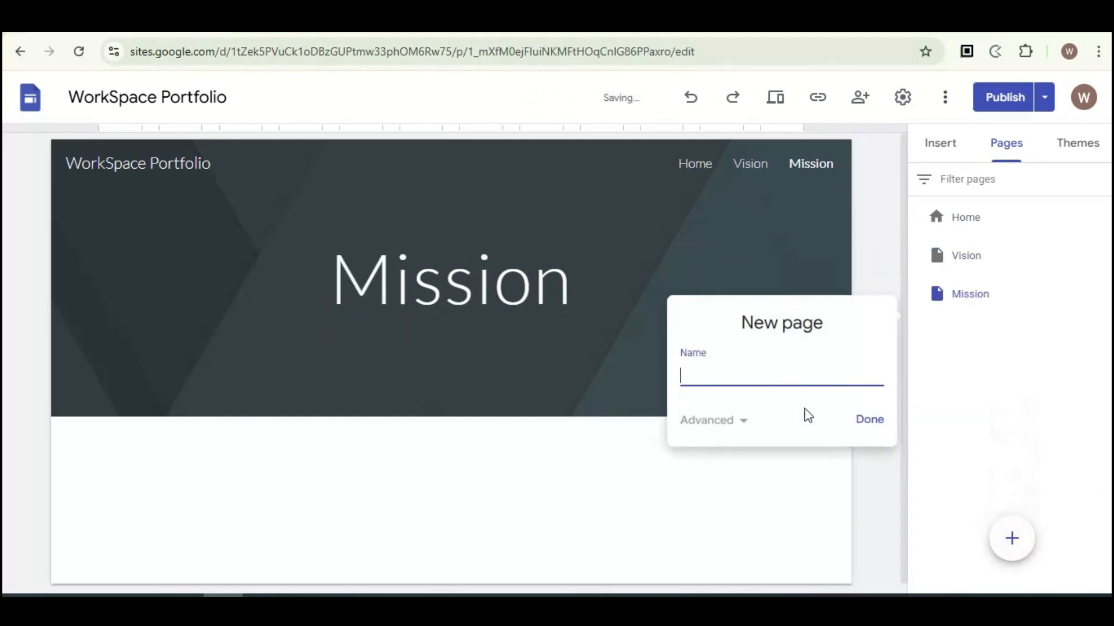
type("Resume")
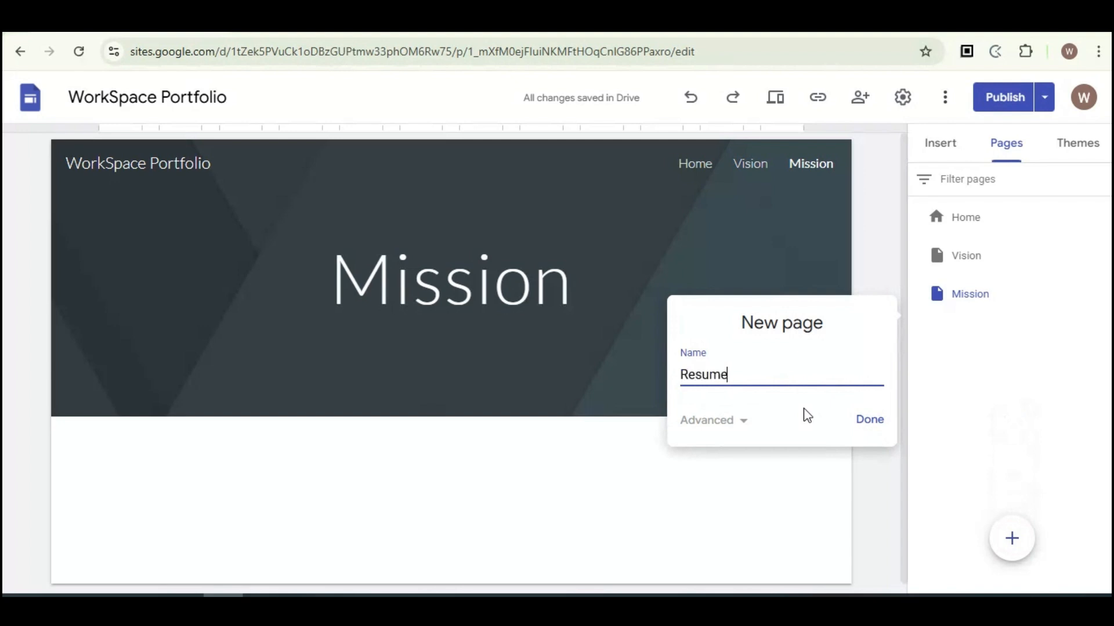
left_click(864, 427)
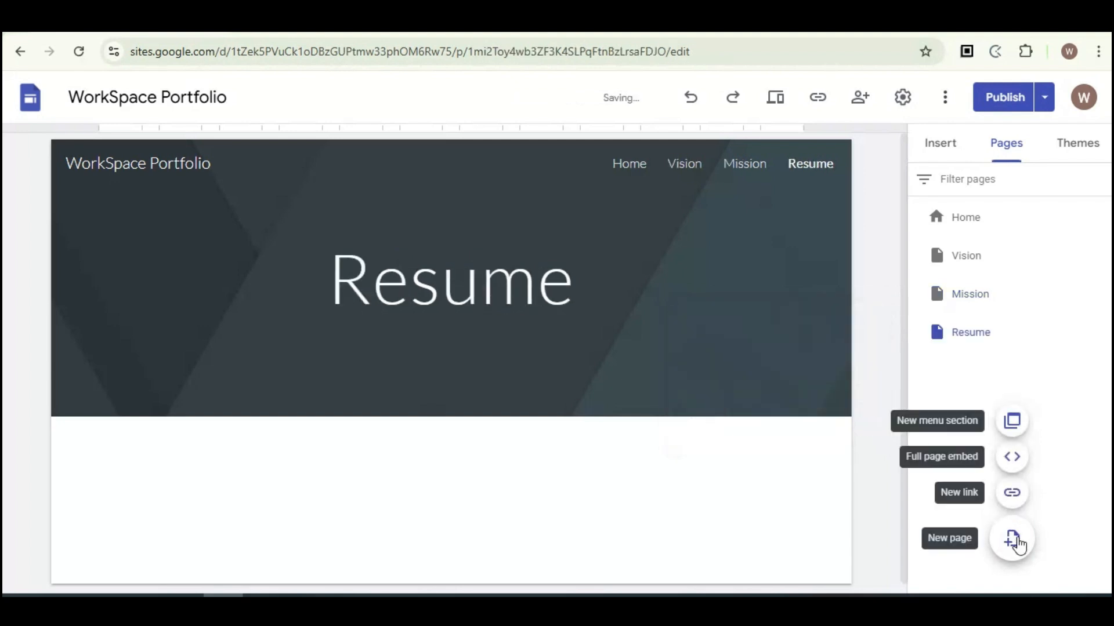
Step: Add a new page named About
left_click(1015, 538)
type("About")
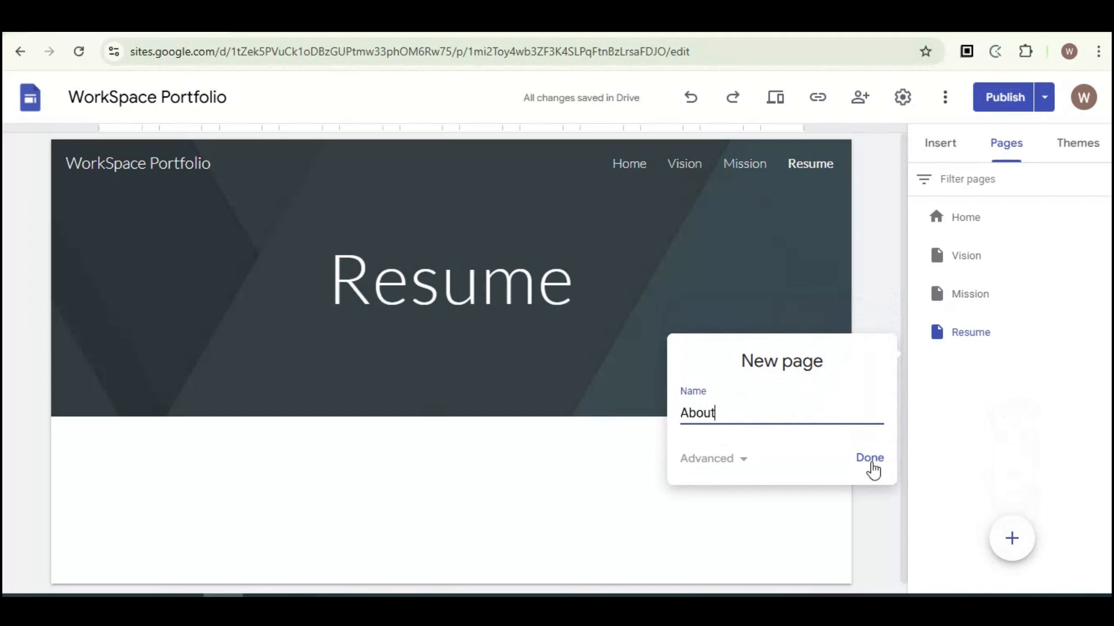
left_click(871, 461)
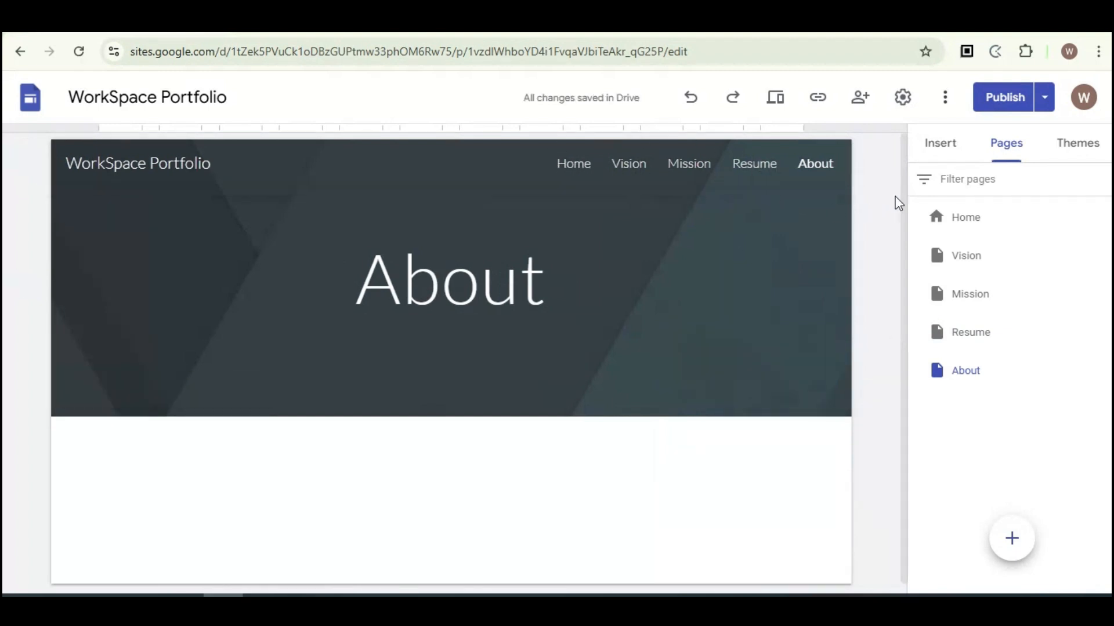
Step: Go back to the Home page and change its header type to Large banner
left_click(946, 152)
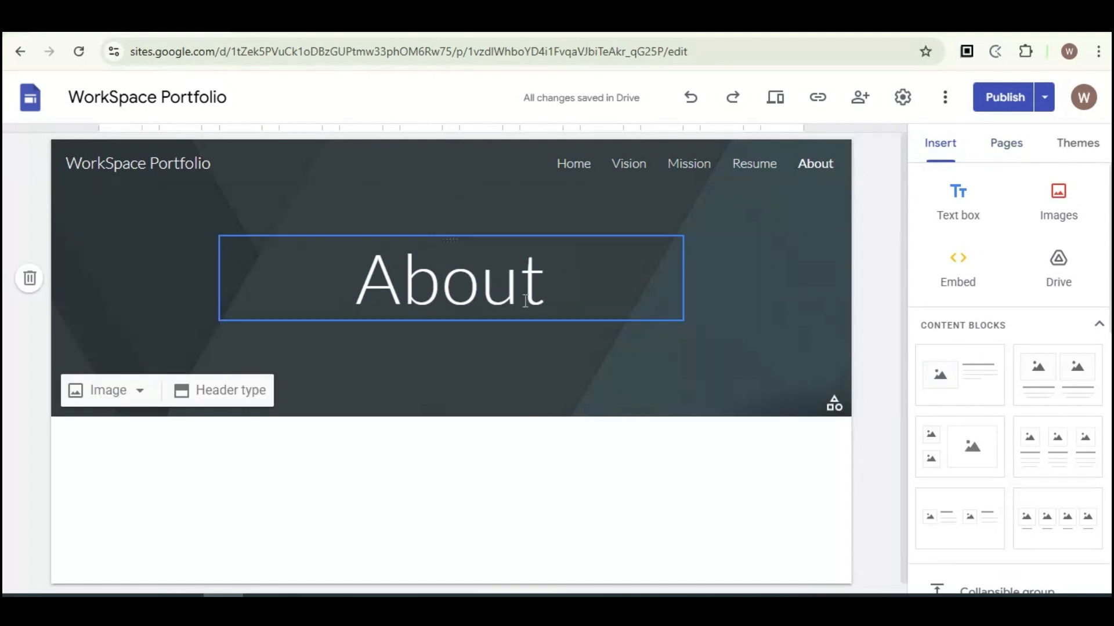
left_click(572, 166)
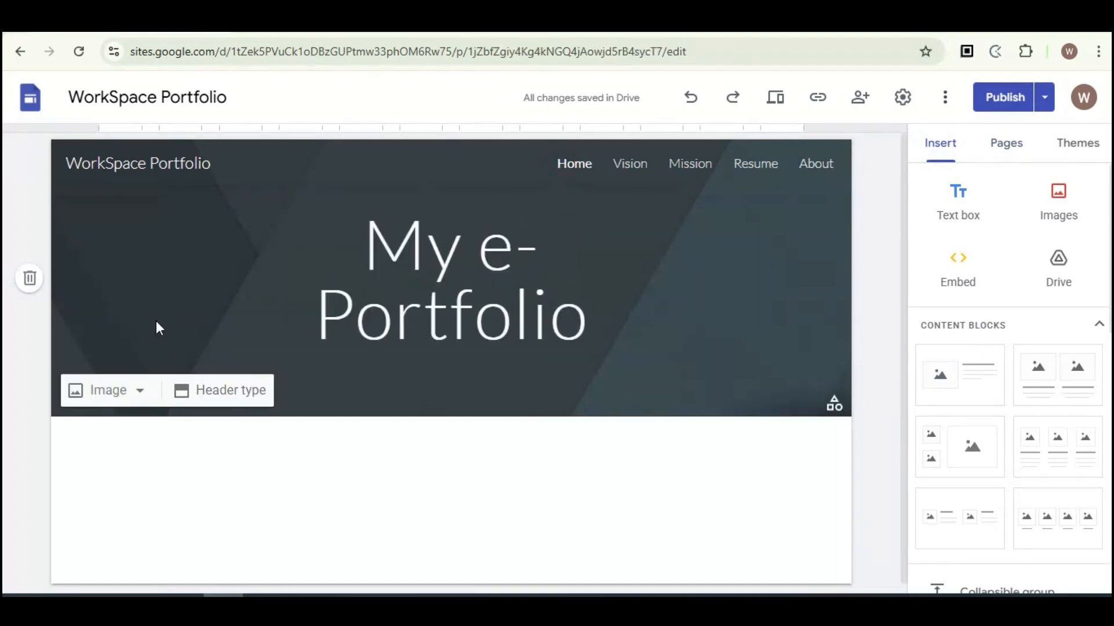
left_click(232, 392)
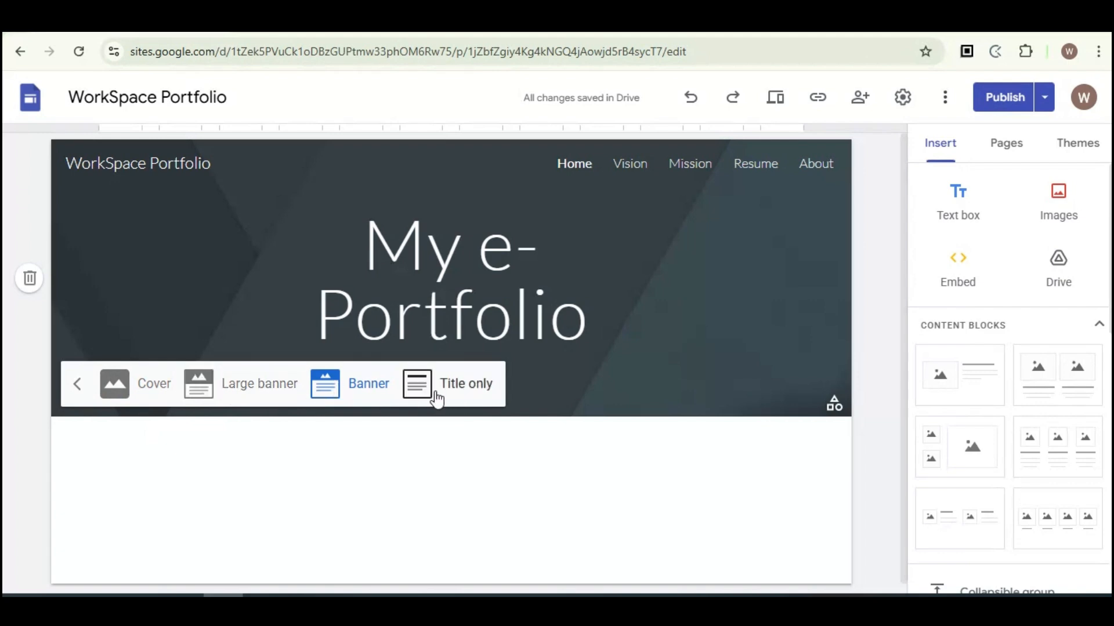
left_click(237, 387)
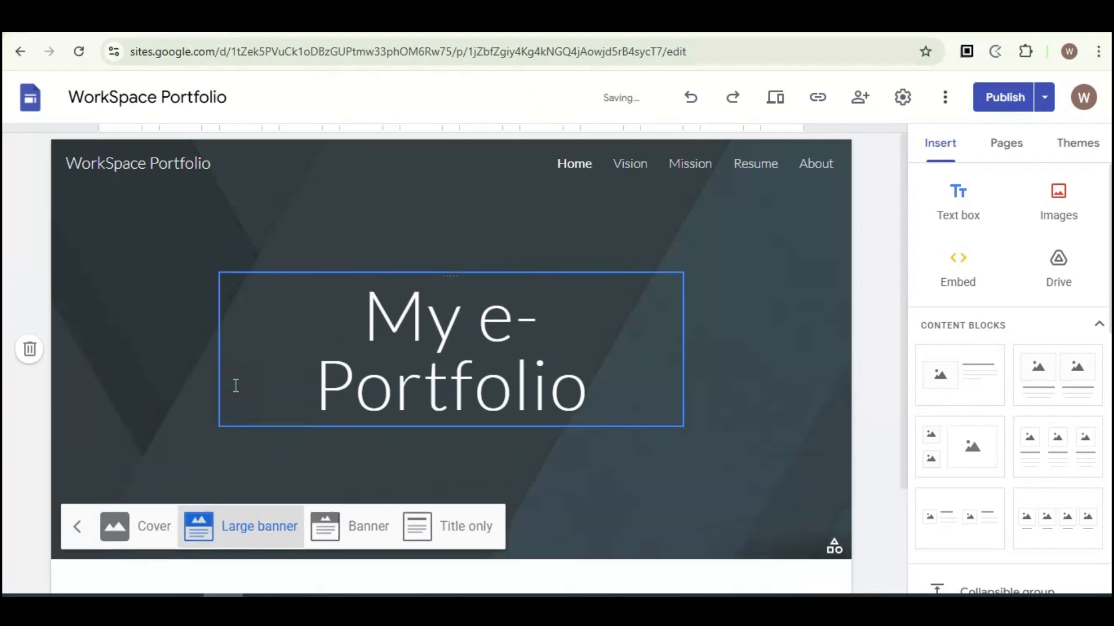
left_click(77, 530)
Step: Set the Home header image to the gallery photo of a laptop, coffee cup and notebook
left_click(111, 539)
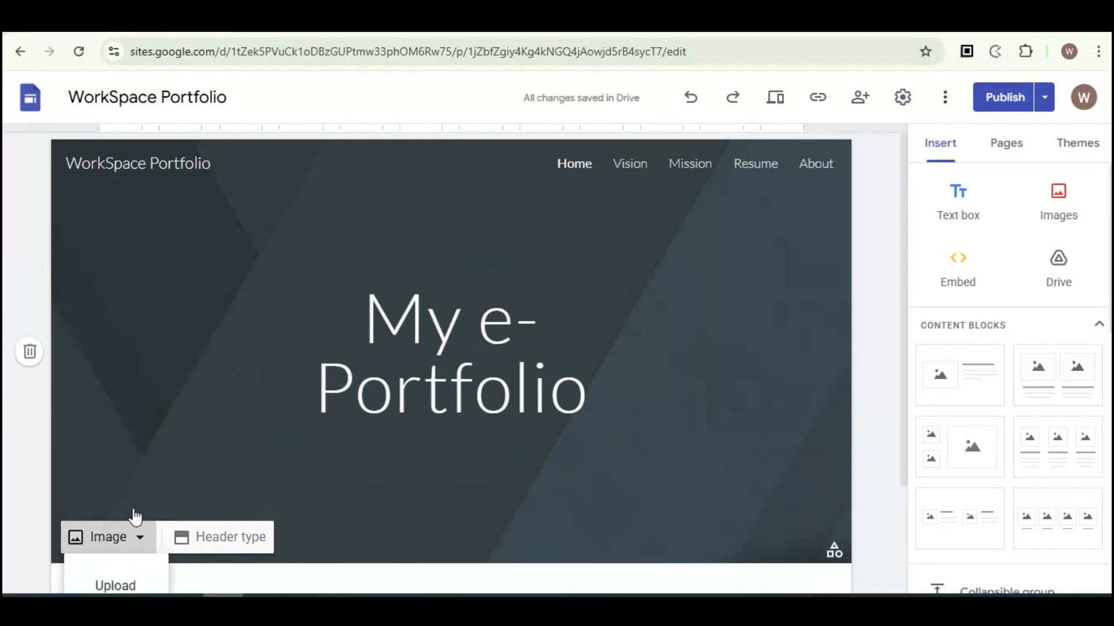
scroll(148, 466, "down", 2)
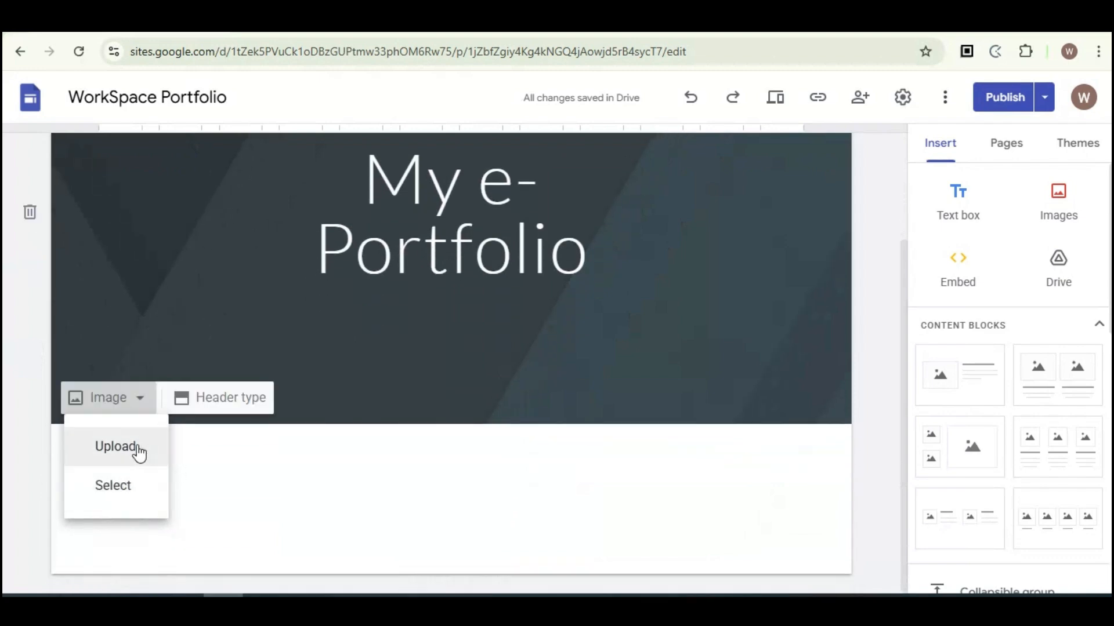
left_click(120, 487)
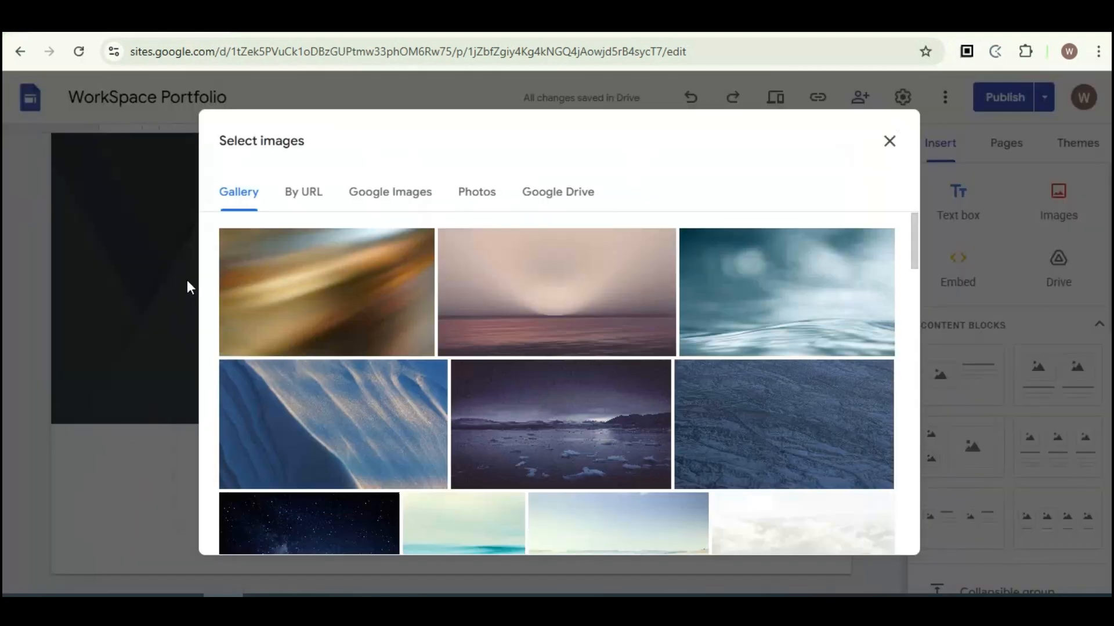
scroll(542, 366, "down", 10)
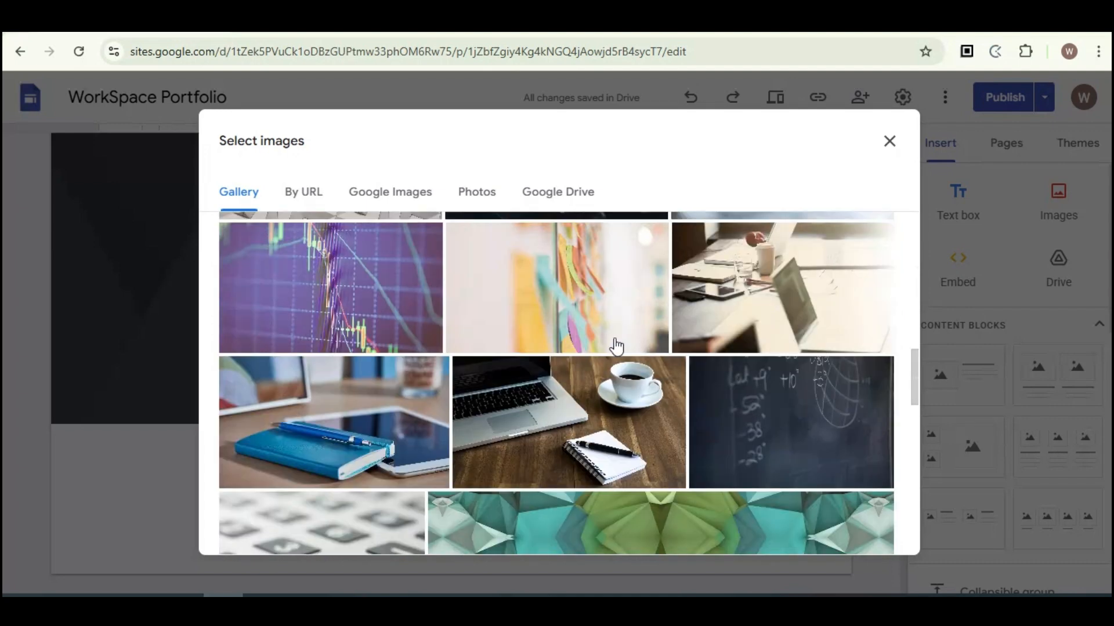
left_click(573, 421)
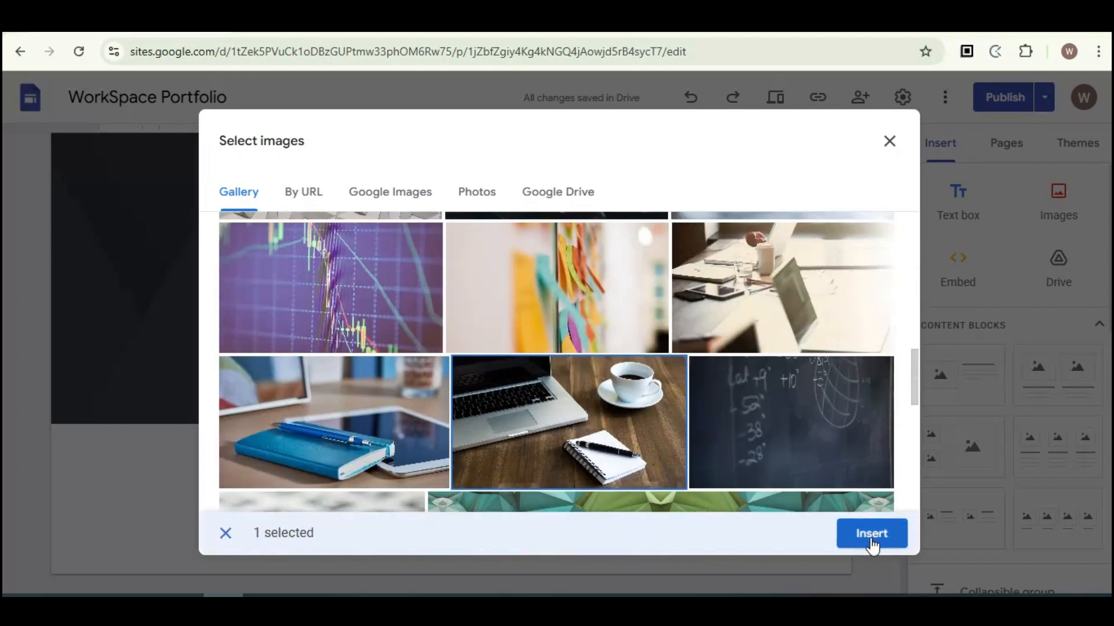
left_click(871, 542)
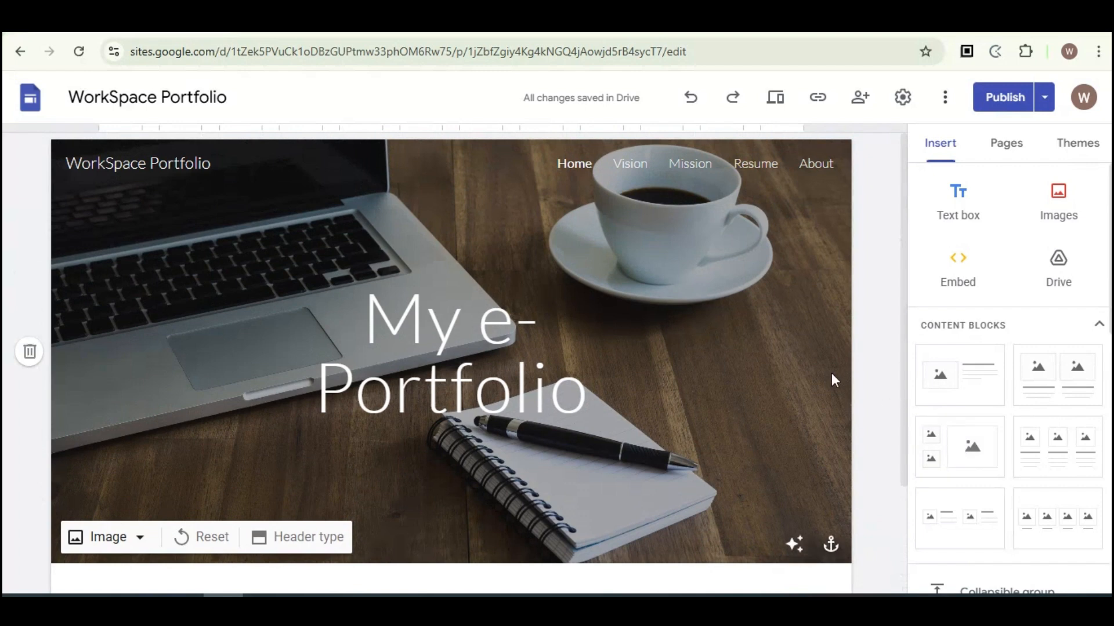
Step: Add an image-and-text content block below the Home header
left_click(957, 375)
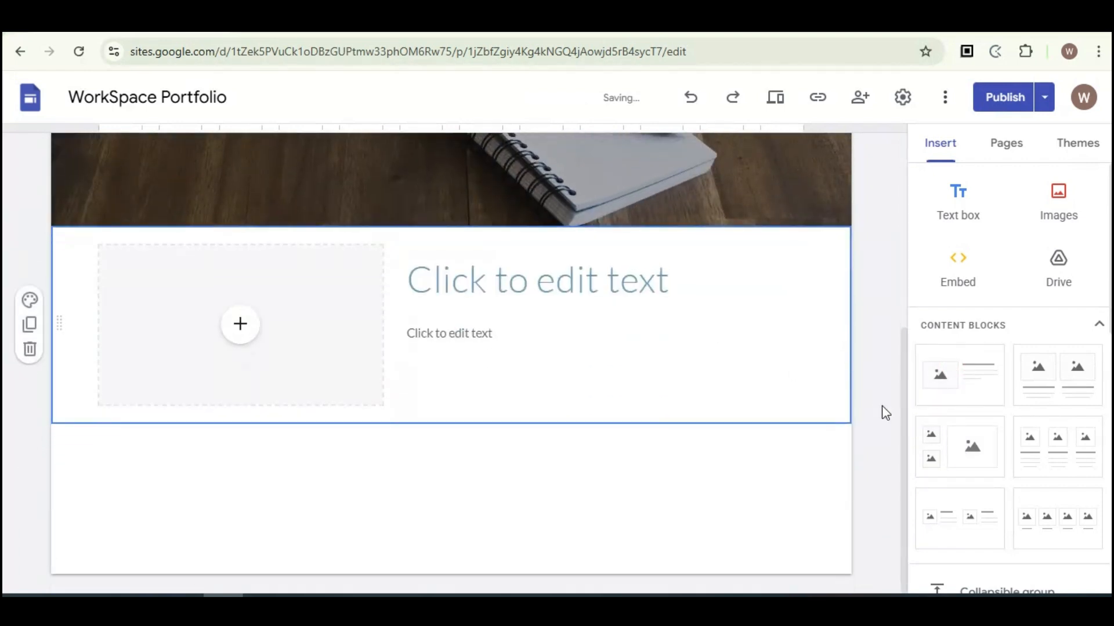
Step: Add a two-column image content block below the image-and-text block on the Home page
left_click(1067, 377)
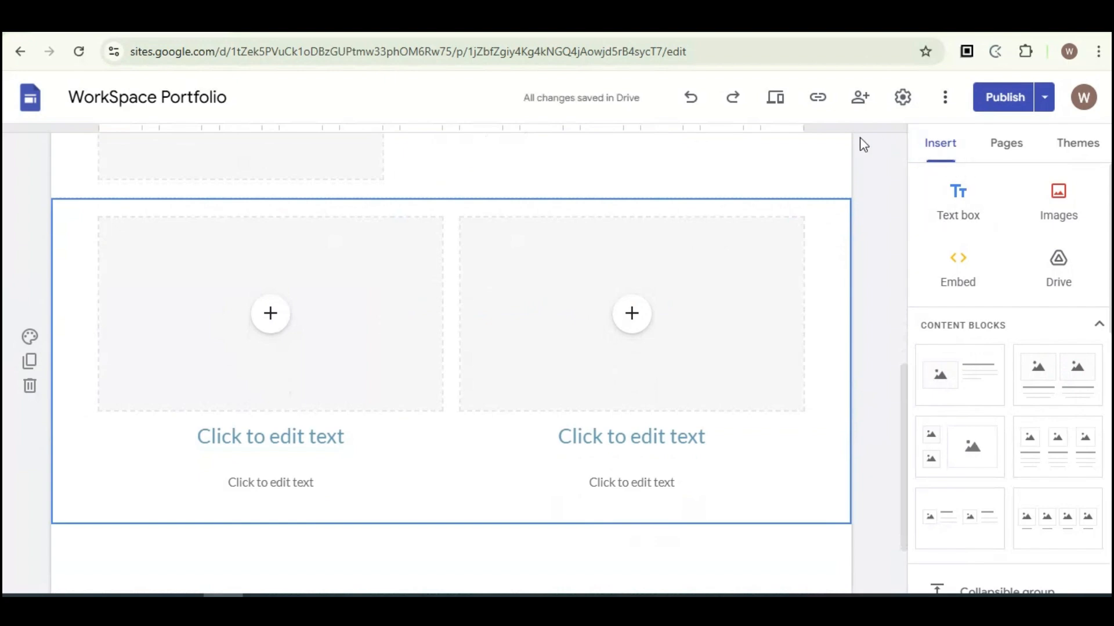
left_click(1086, 148)
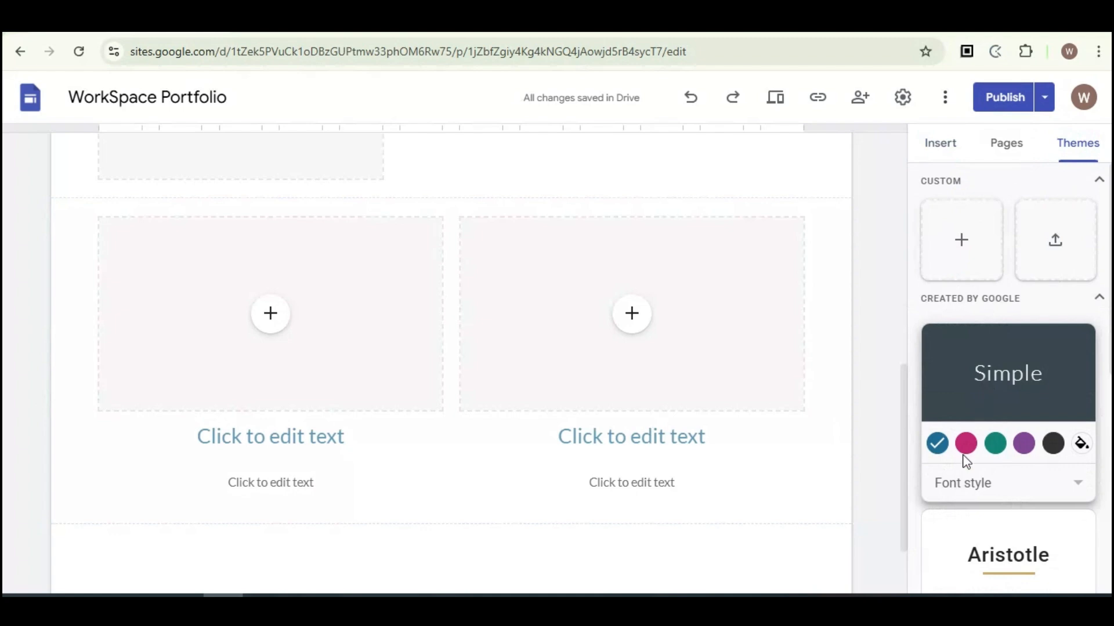
left_click(965, 444)
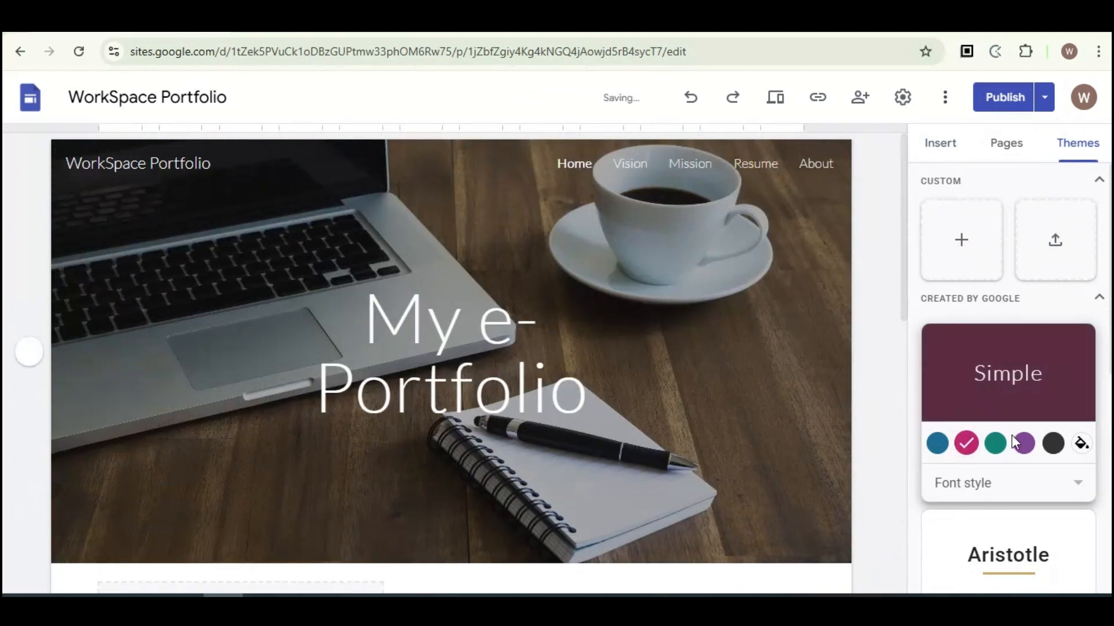
left_click(1023, 444)
left_click(1052, 443)
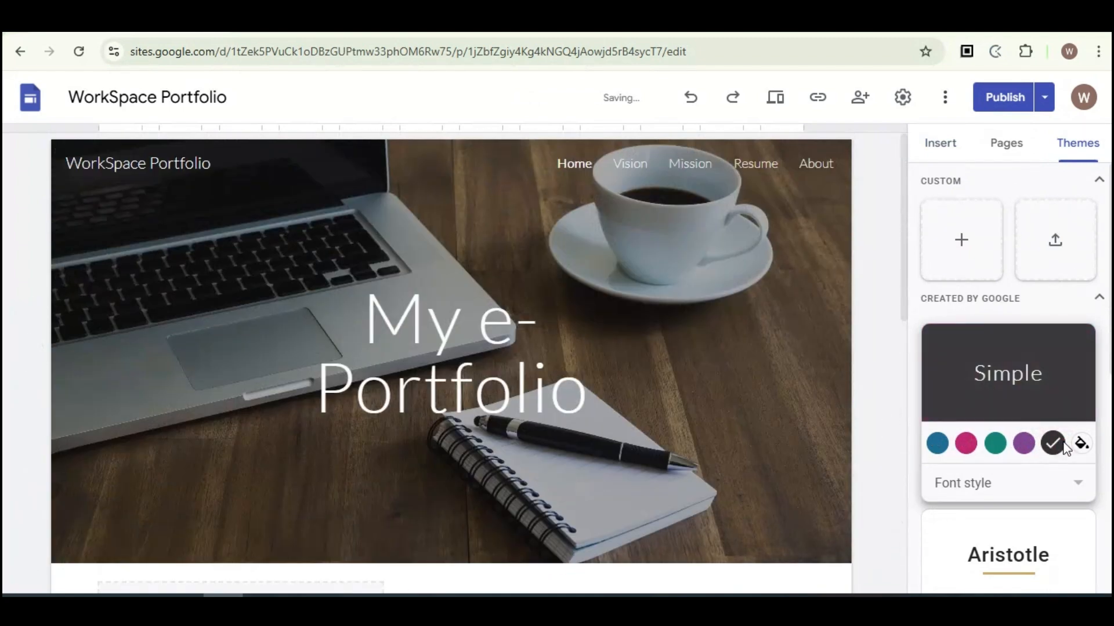
scroll(670, 379, "down", 4)
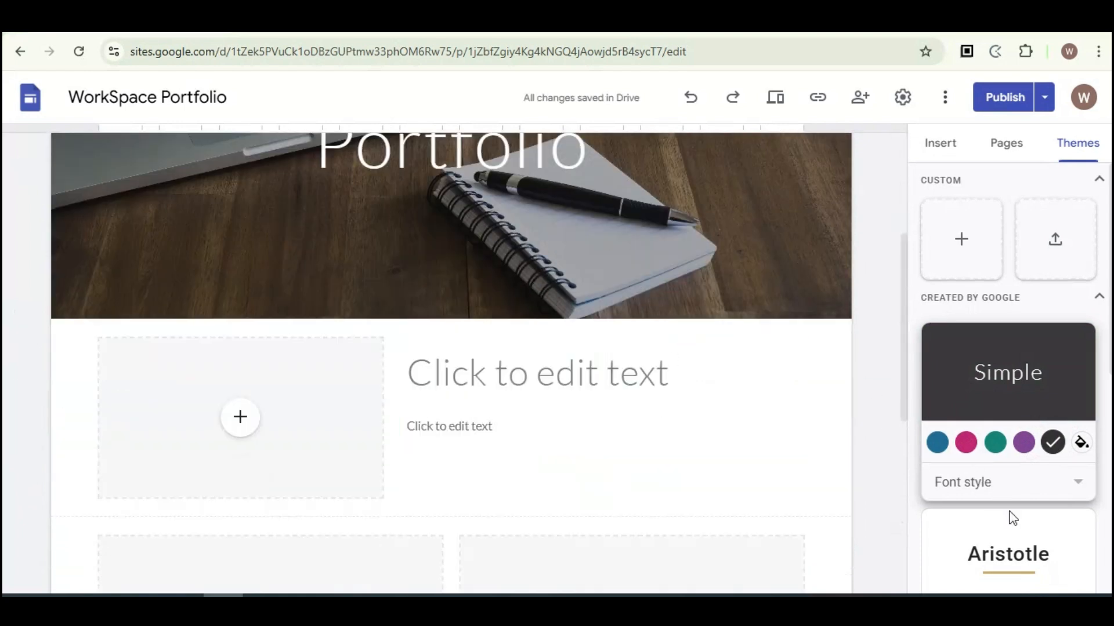
scroll(1041, 460, "down", 3)
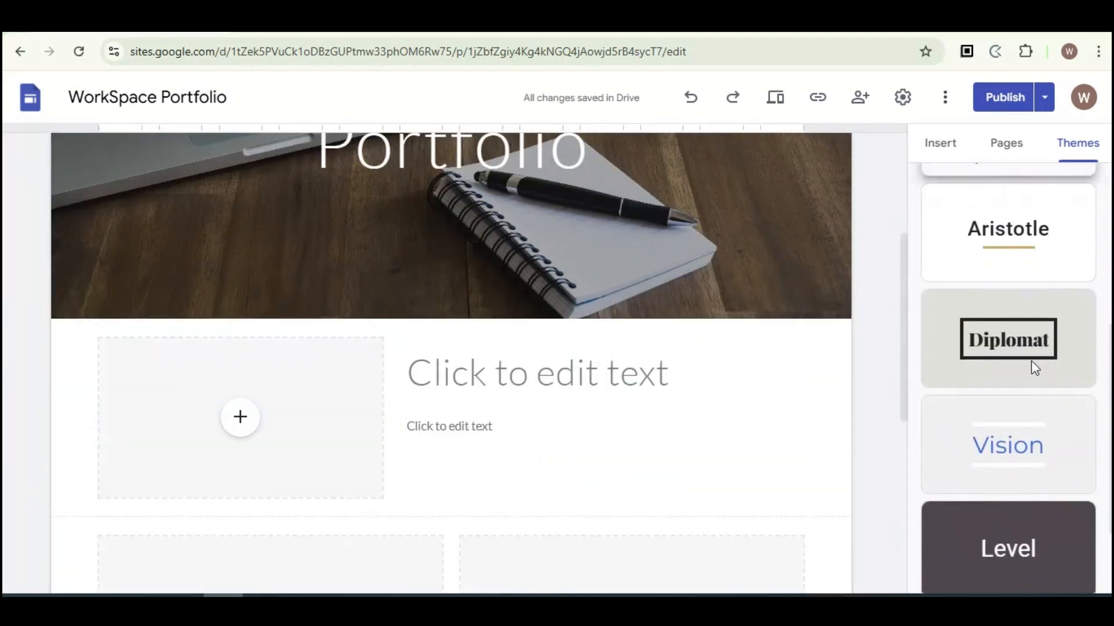
left_click(1028, 342)
Step: Switch the site theme to Aristotle
scroll(987, 455, "down", 4)
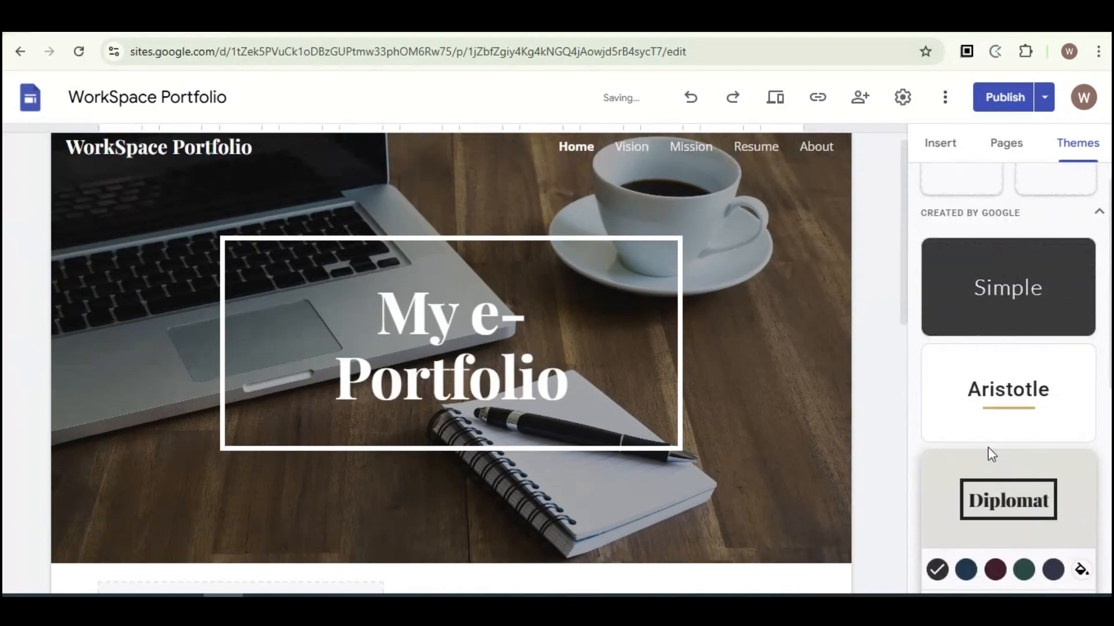
left_click(1001, 255)
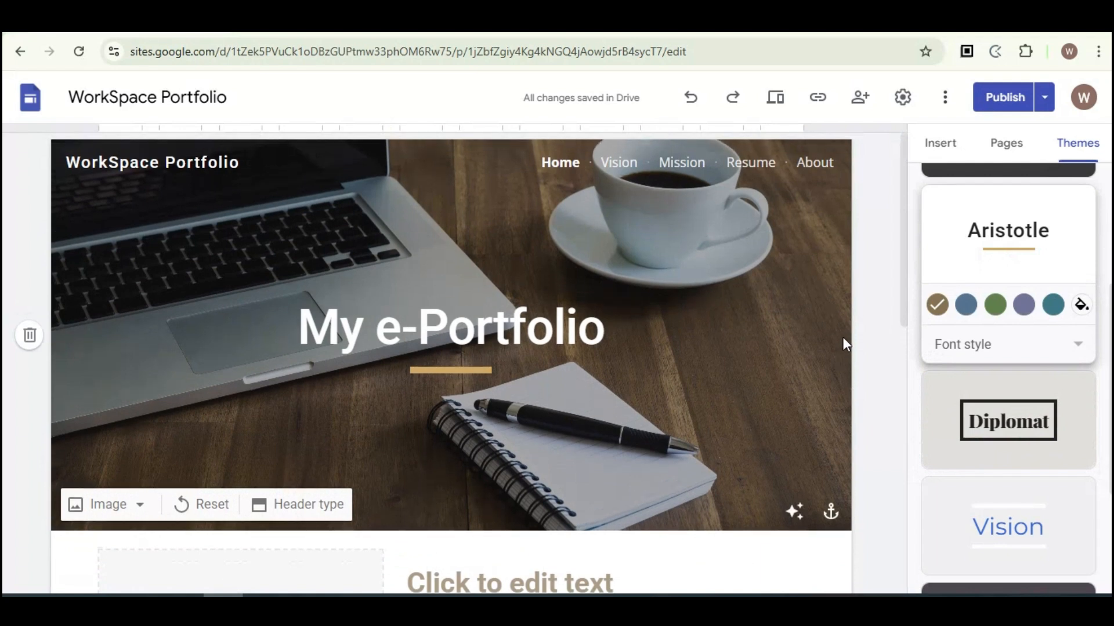
Step: Open the publish review to compare the draft site with the currently published version
left_click(1008, 98)
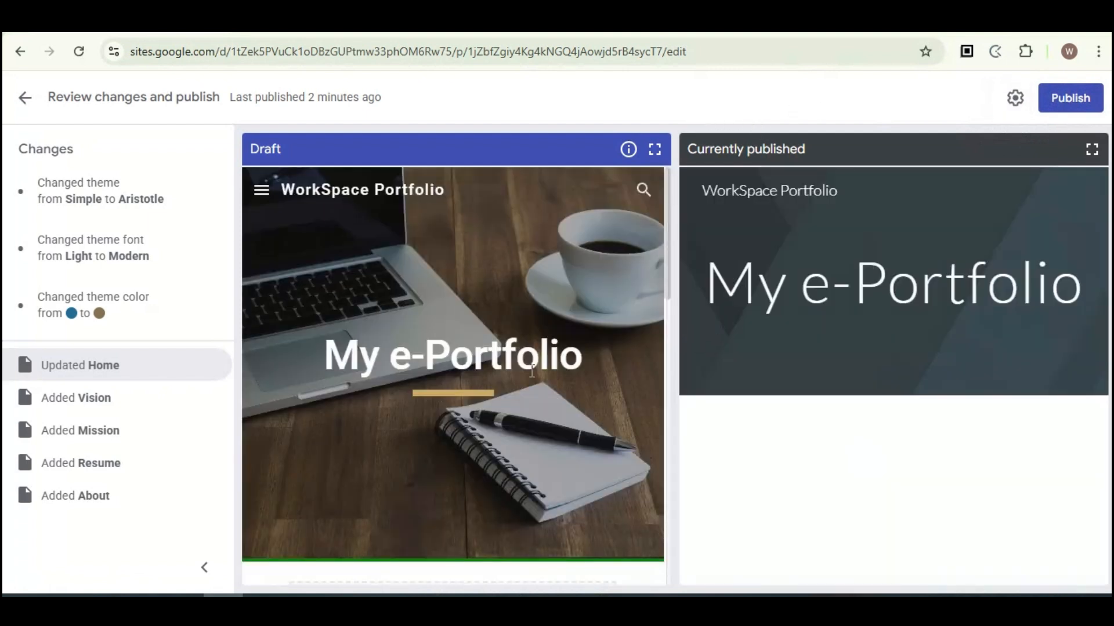
scroll(472, 384, "down", 2)
scroll(479, 381, "up", 2)
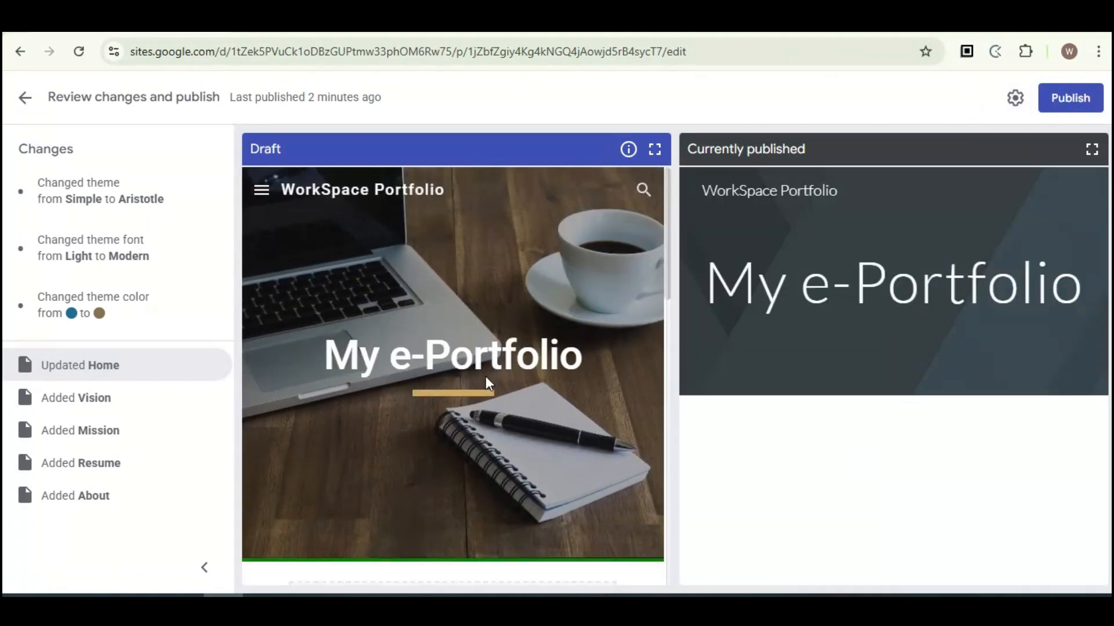